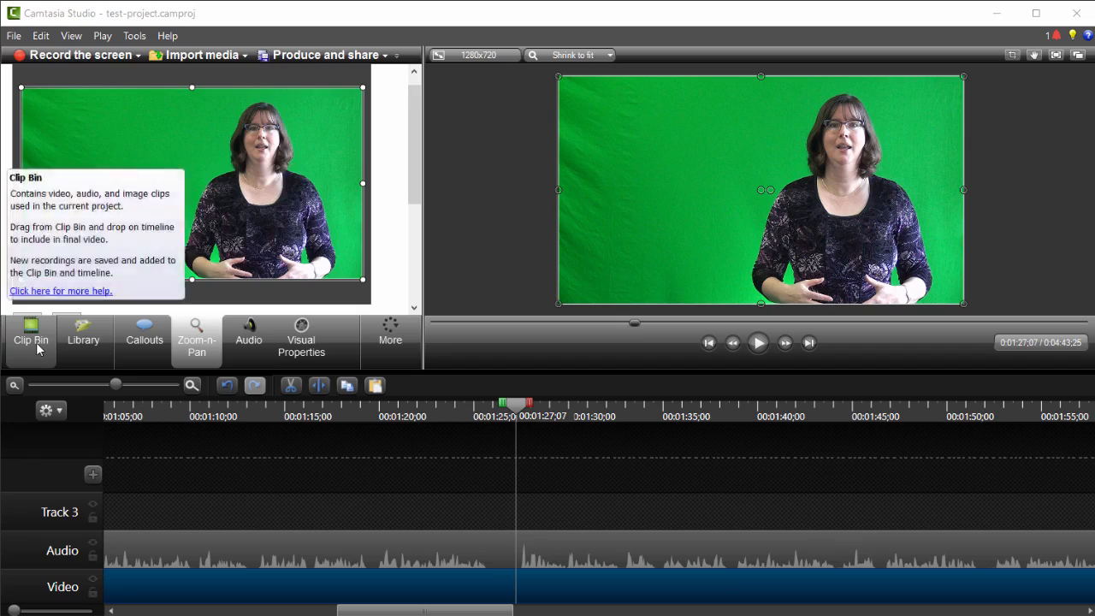
Add powerpoint.png to Track 3 at 0:01:27;07 and move the logo into the empty green area beside the presenter
{"action": "left_click", "coordinate": [37, 347]}
{"action": "left_click", "coordinate": [315, 115]}
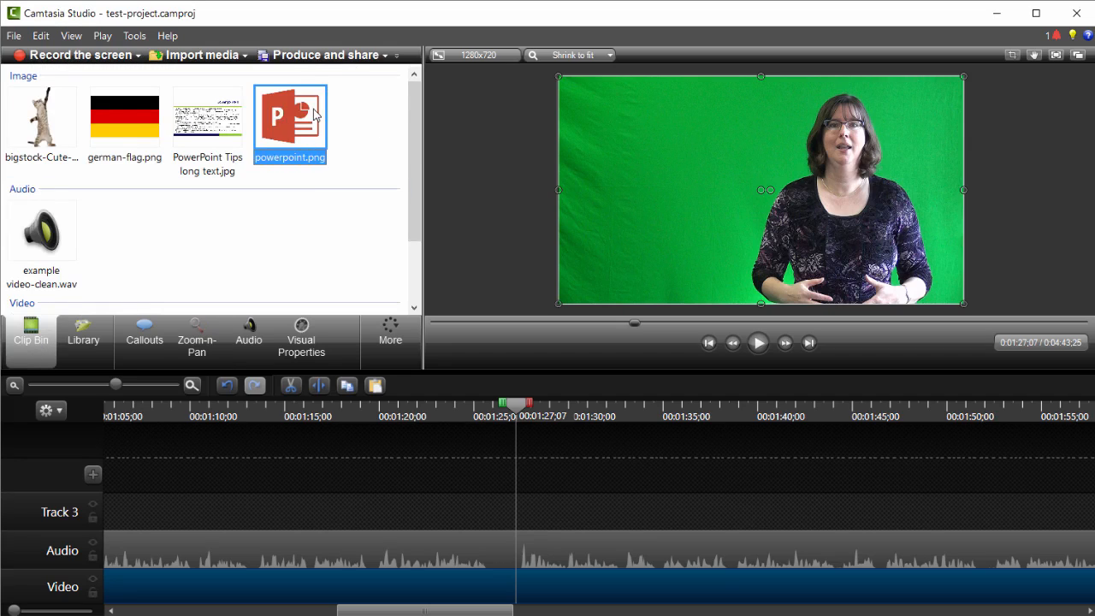
{"action": "left_click_drag", "start_coordinate": [287, 125], "coordinate": [538, 525]}
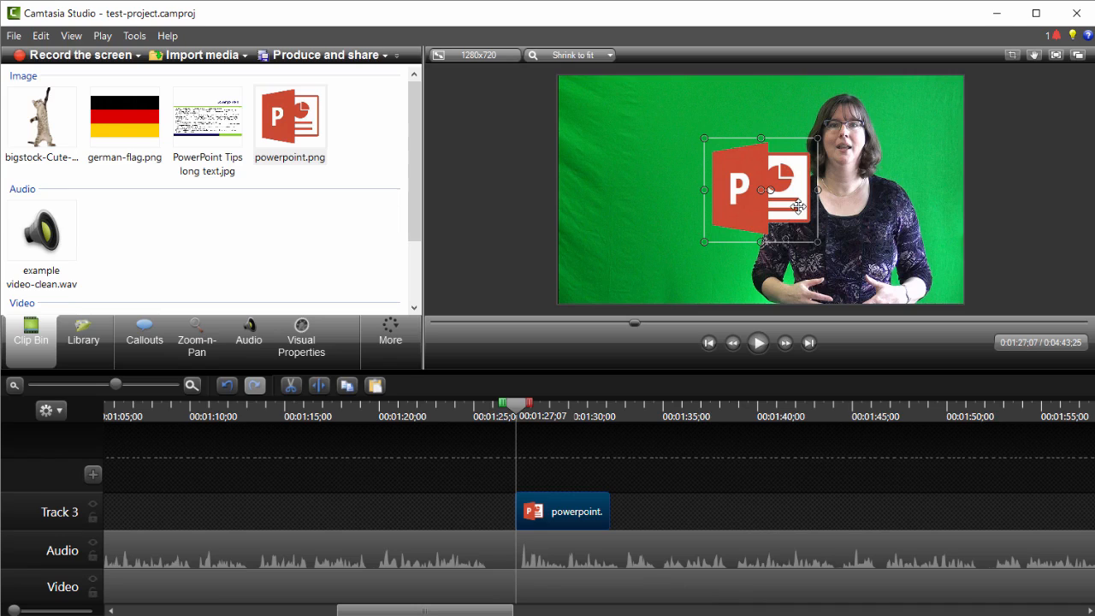
{"action": "left_click_drag", "start_coordinate": [789, 203], "coordinate": [695, 168]}
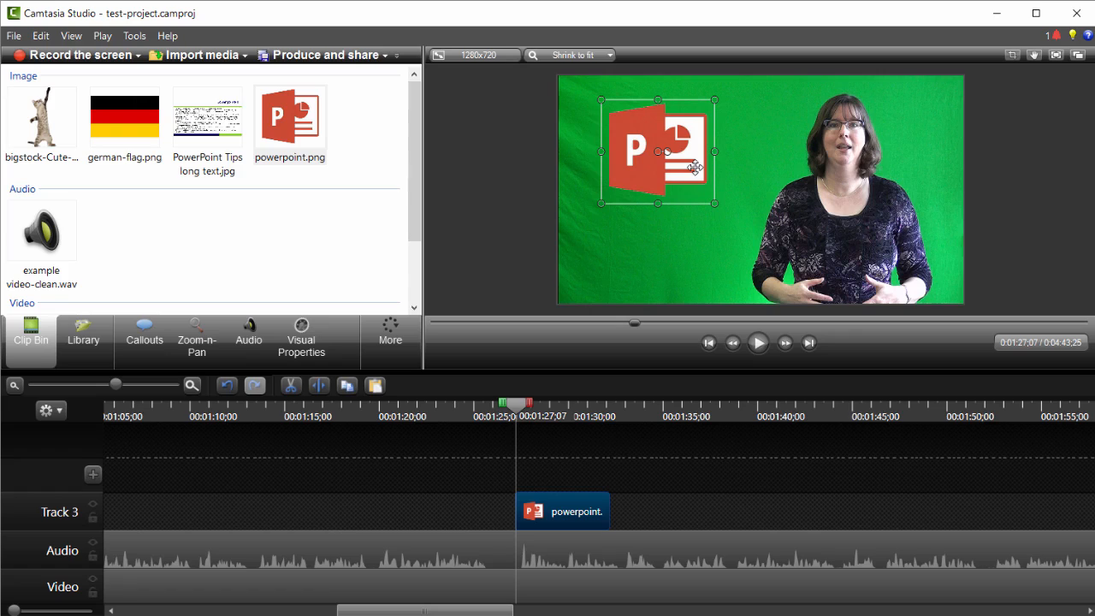
{"action": "left_click_drag", "start_coordinate": [695, 168], "coordinate": [700, 173]}
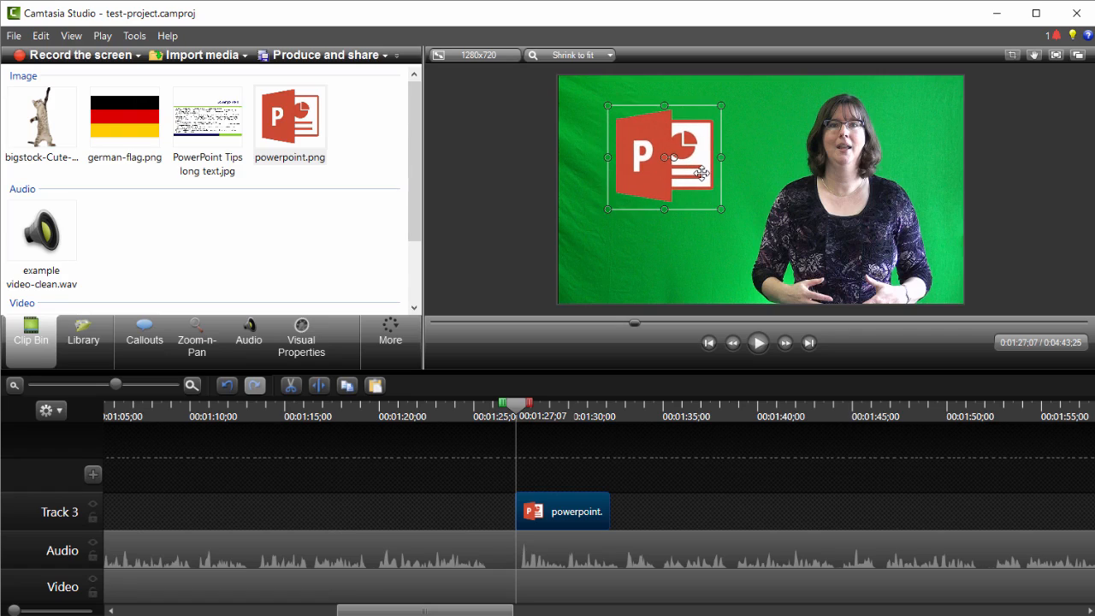
{"action": "left_click", "coordinate": [493, 257]}
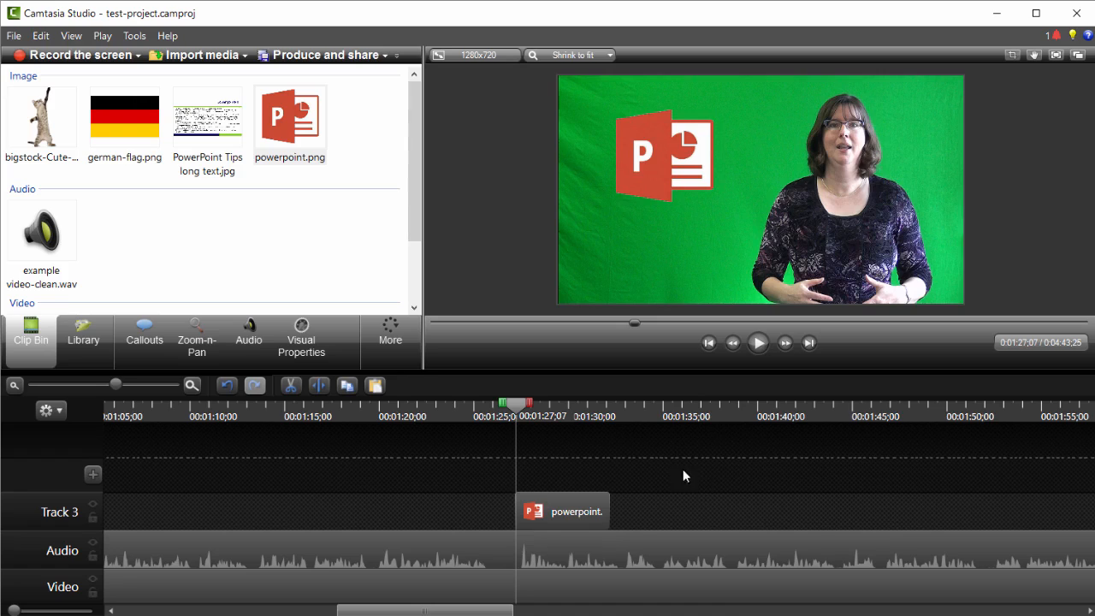
Extend the powerpoint.png clip to end at 0:01:38;19 and open the Zoom-n-Pan settings at the clip's start
{"action": "left_click", "coordinate": [733, 417]}
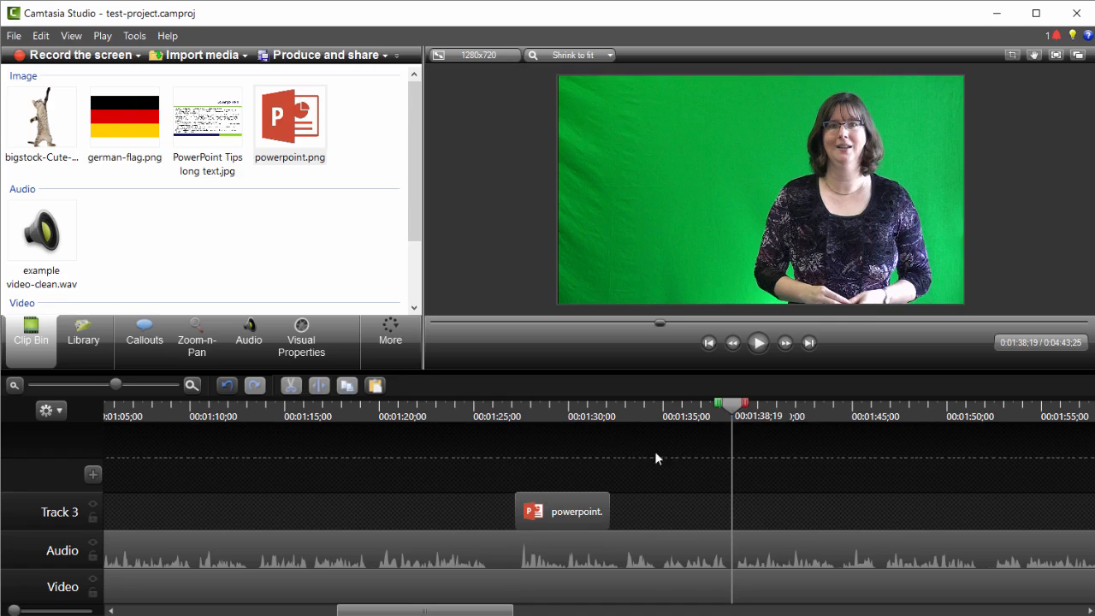
{"action": "left_click_drag", "start_coordinate": [609, 514], "coordinate": [732, 523]}
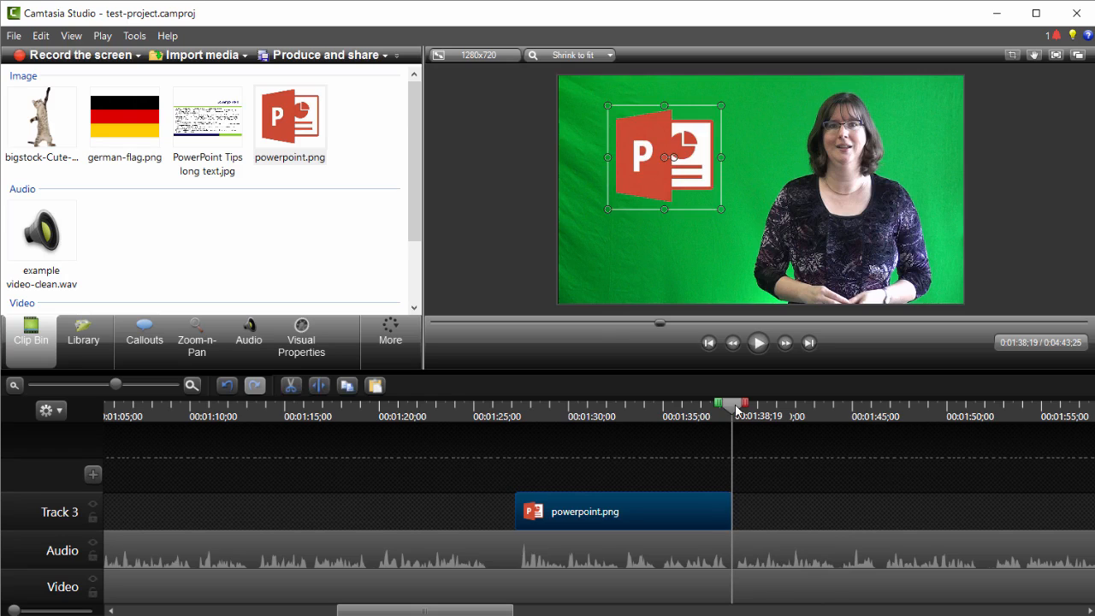
{"action": "left_click", "coordinate": [197, 338]}
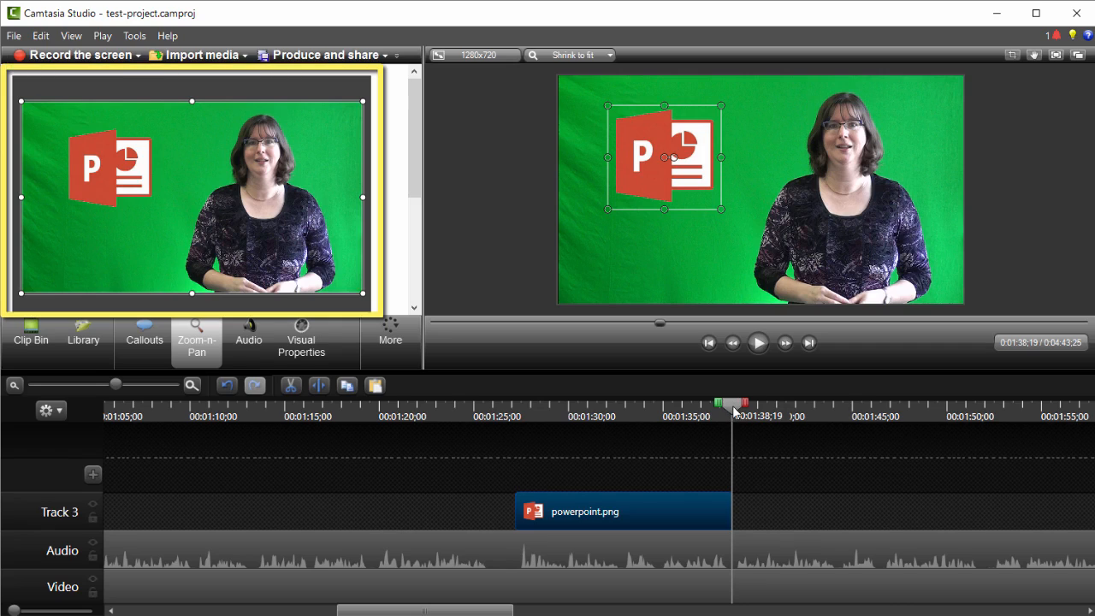
{"action": "left_click_drag", "start_coordinate": [728, 412], "coordinate": [522, 415]}
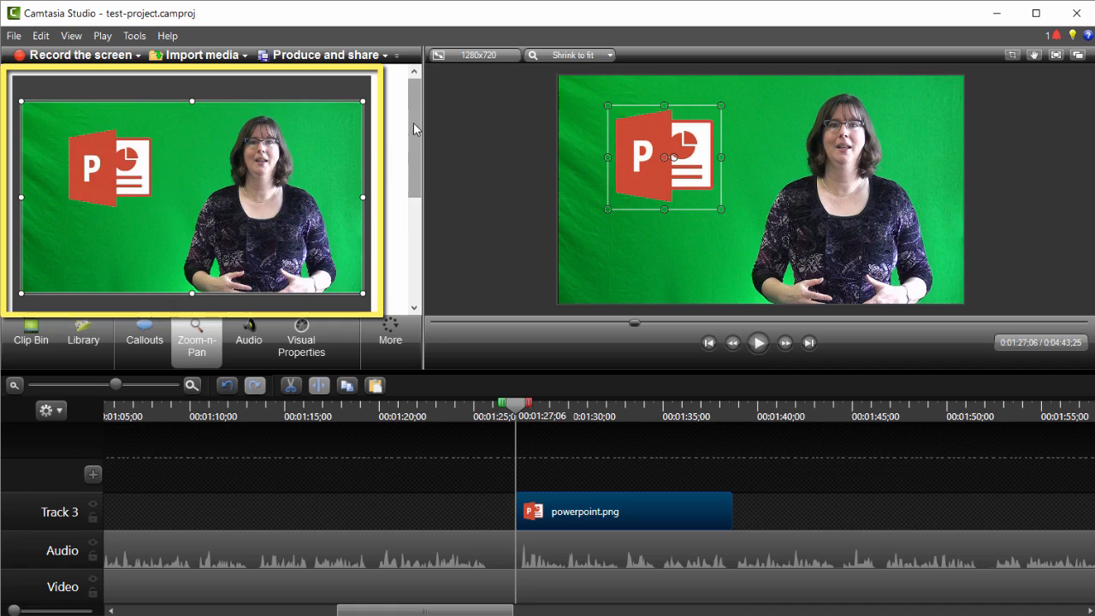
{"action": "left_click_drag", "start_coordinate": [414, 122], "coordinate": [424, 177]}
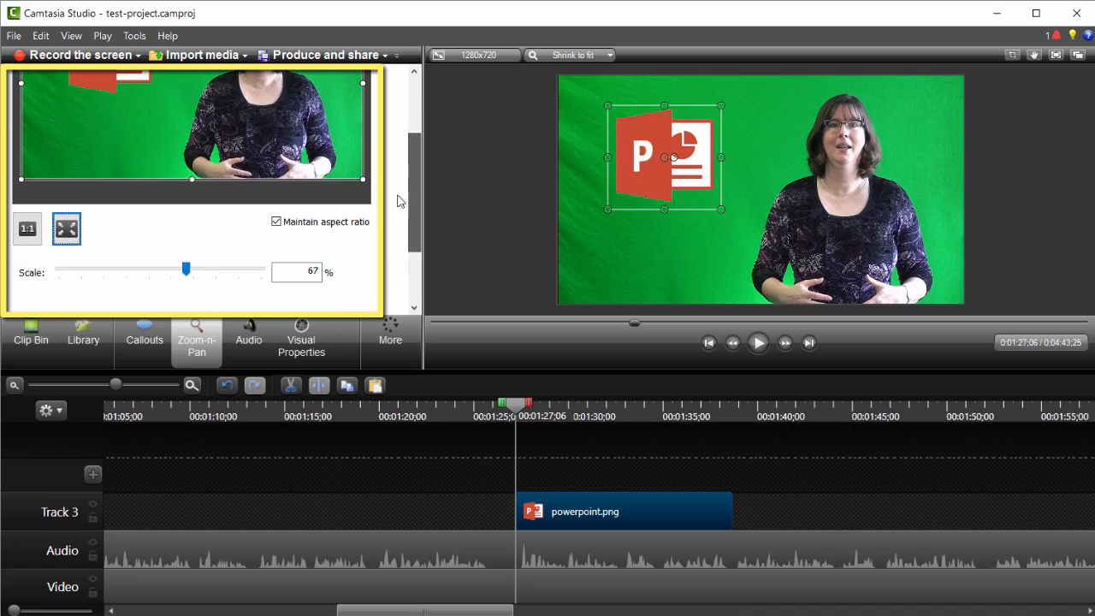
{"action": "mouse_move", "coordinate": [186, 270]}
{"action": "left_mouse_down"}
{"action": "mouse_move", "coordinate": [219, 271]}
{"action": "mouse_move", "coordinate": [179, 270]}
{"action": "left_mouse_up"}
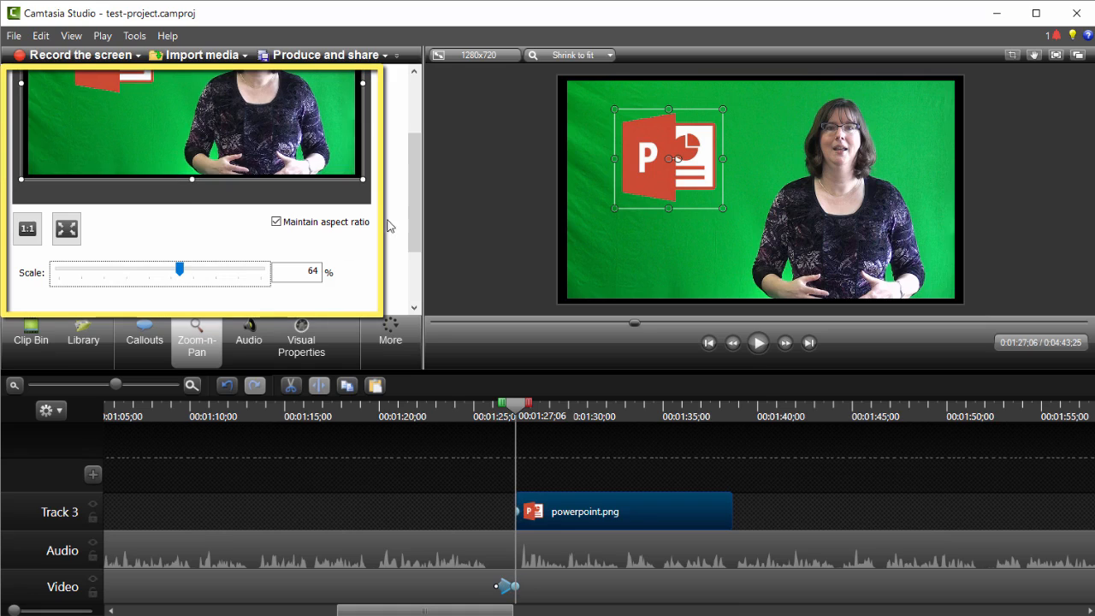
{"action": "left_click_drag", "start_coordinate": [413, 212], "coordinate": [417, 156]}
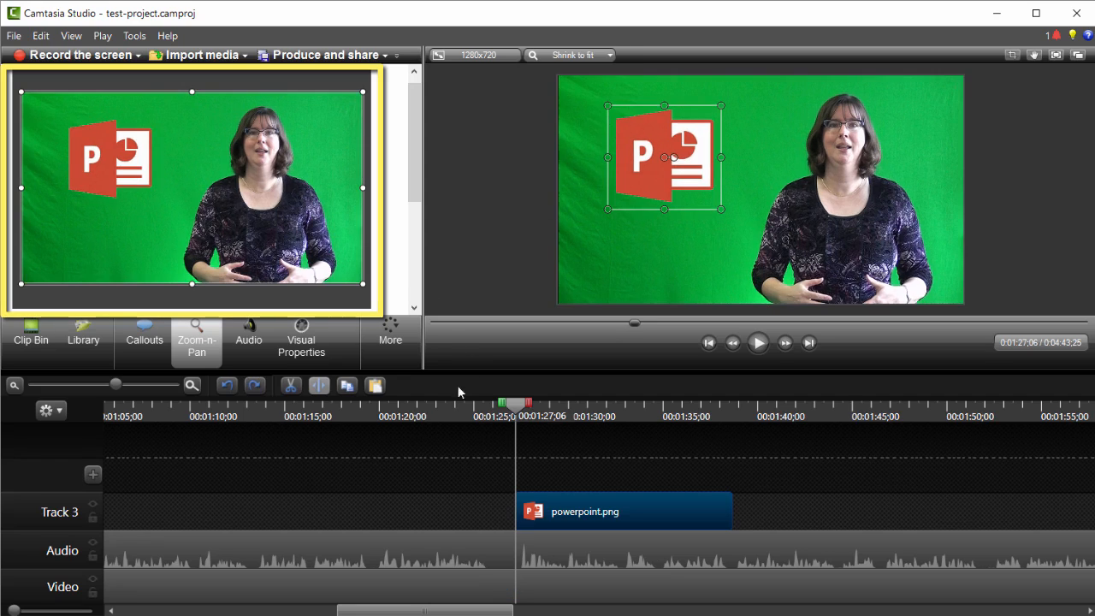
Add a zoom-in at 0:01:28;15 with the zoom frame shrunk and positioned around the PowerPoint logo
{"action": "left_click_drag", "start_coordinate": [522, 411], "coordinate": [544, 412]}
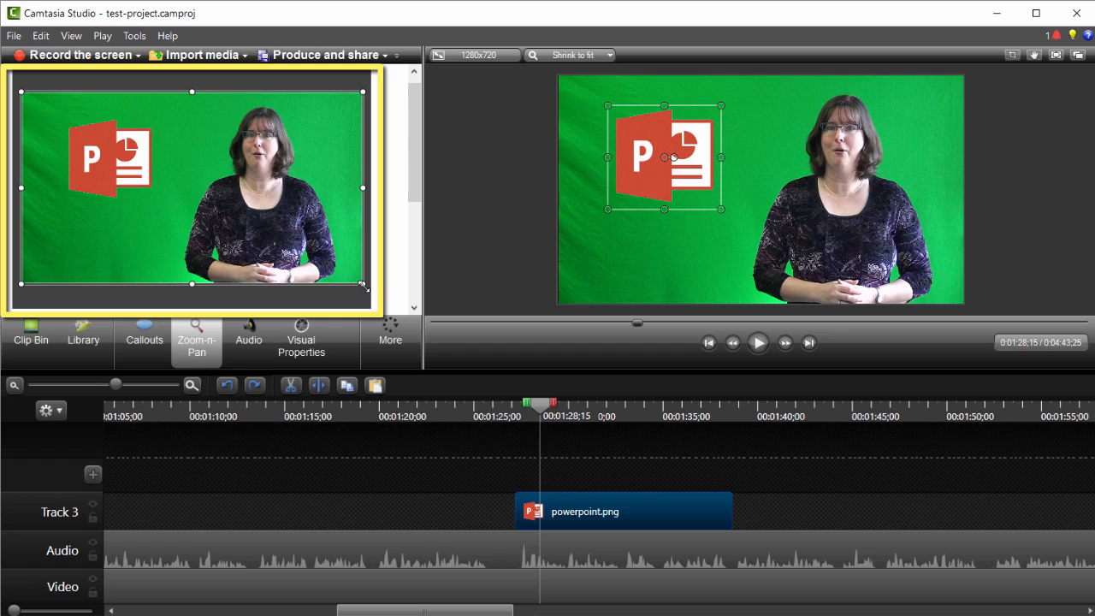
{"action": "left_click_drag", "start_coordinate": [363, 285], "coordinate": [92, 193]}
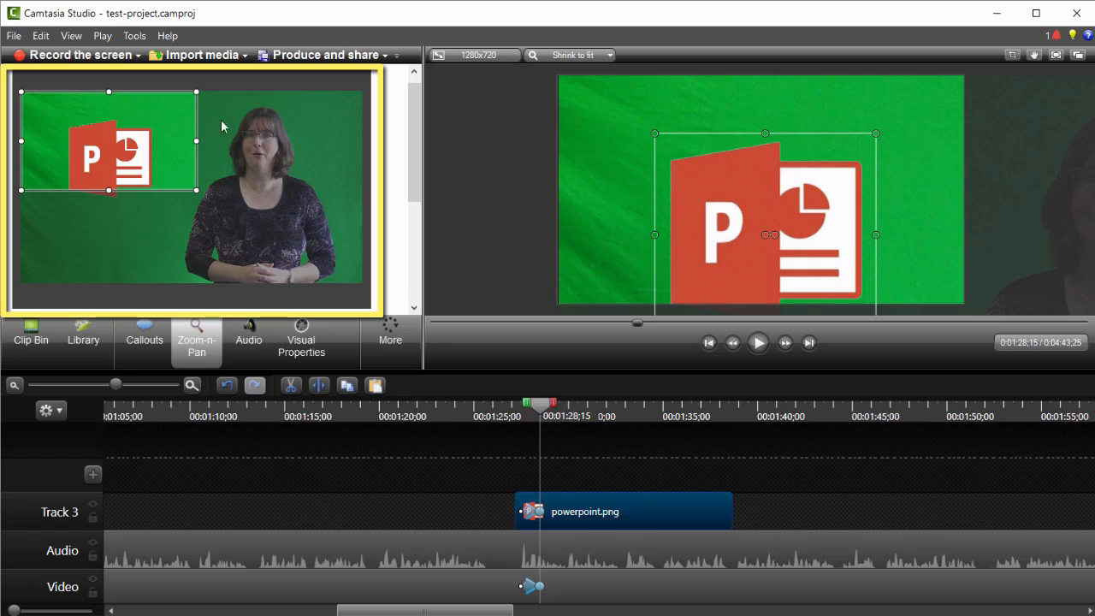
{"action": "left_click_drag", "start_coordinate": [167, 115], "coordinate": [166, 130]}
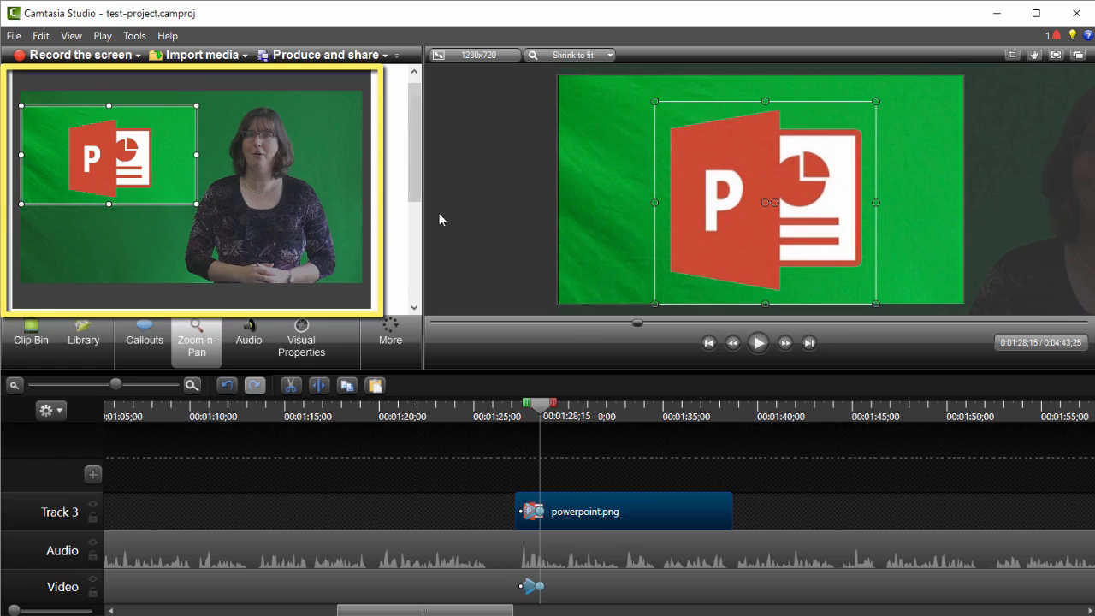
{"action": "left_click", "coordinate": [496, 209]}
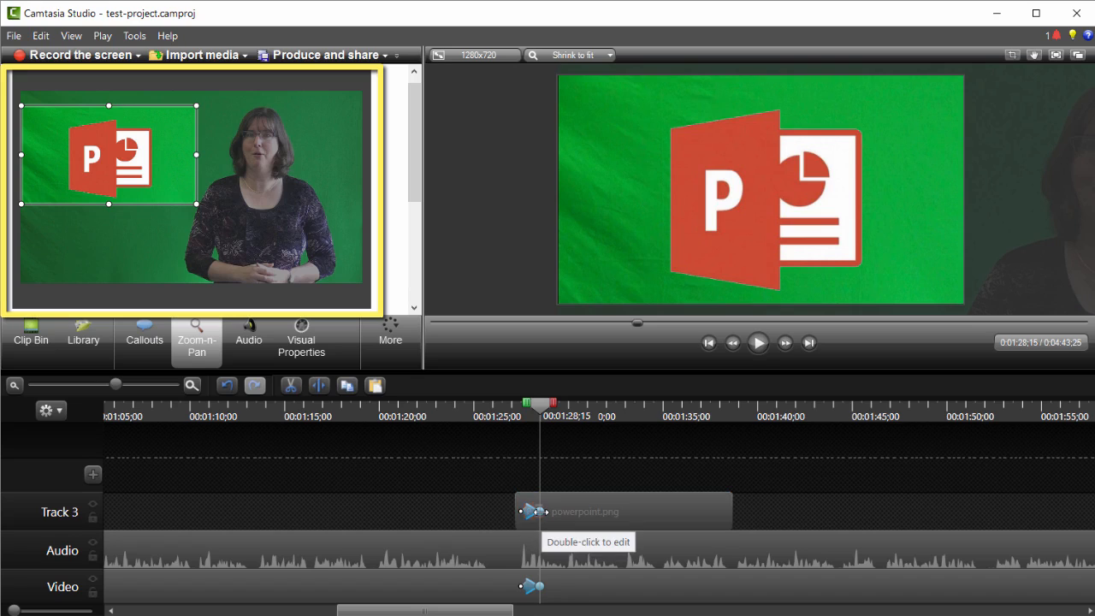
Lengthen the zoom-in animations on Track 3 and the Video track to end at about 0:01:31, and play back the zoom
{"action": "left_click_drag", "start_coordinate": [535, 512], "coordinate": [587, 512]}
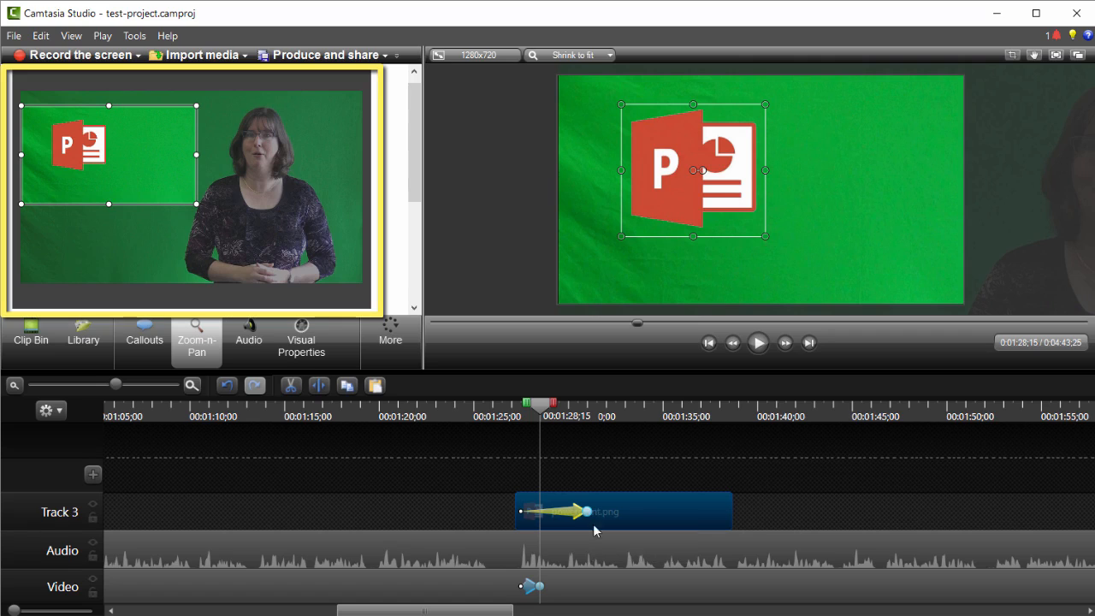
{"action": "left_click_drag", "start_coordinate": [540, 587], "coordinate": [586, 586]}
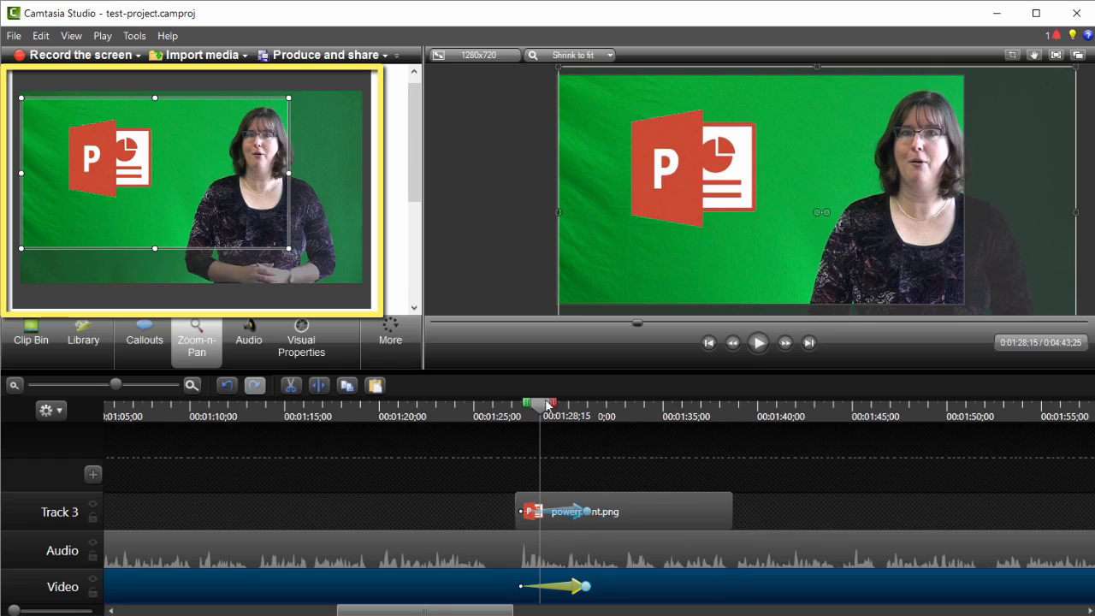
{"action": "left_click_drag", "start_coordinate": [547, 406], "coordinate": [516, 405]}
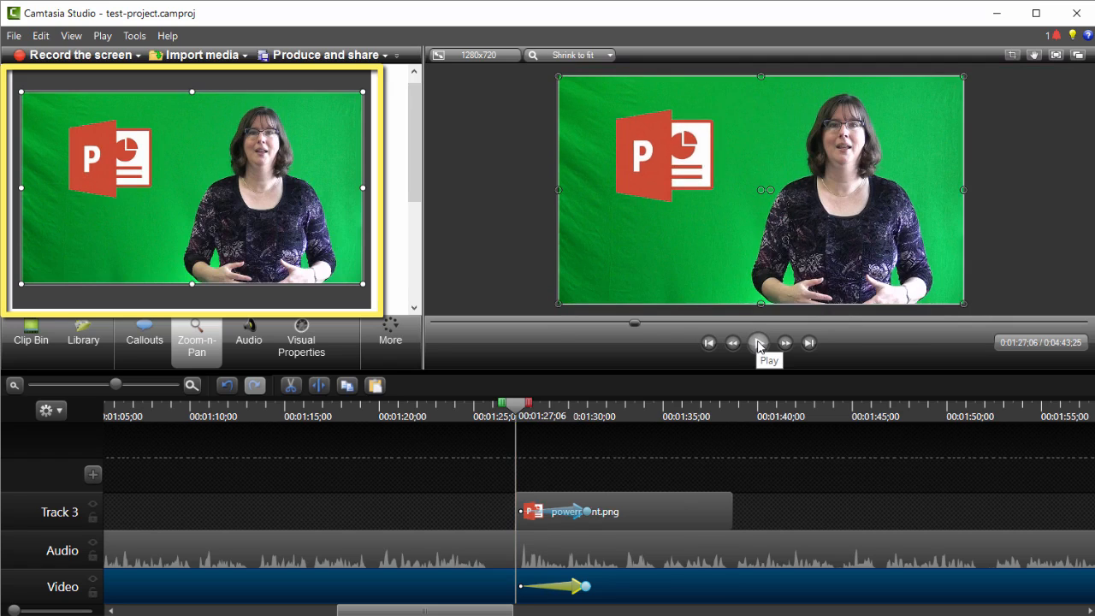
{"action": "left_click", "coordinate": [759, 343]}
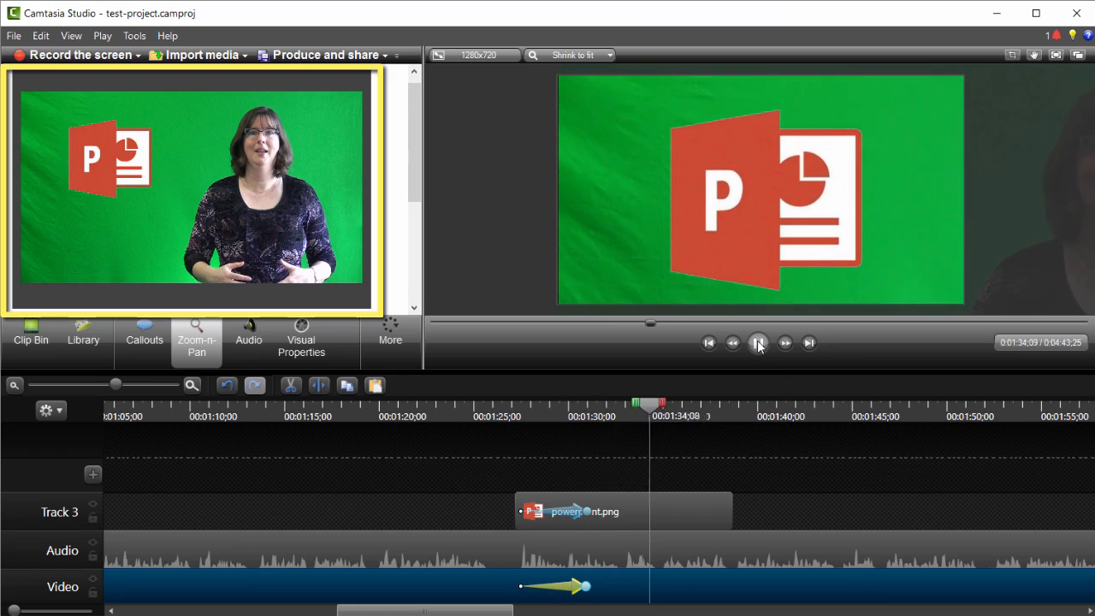
{"action": "left_click", "coordinate": [758, 343]}
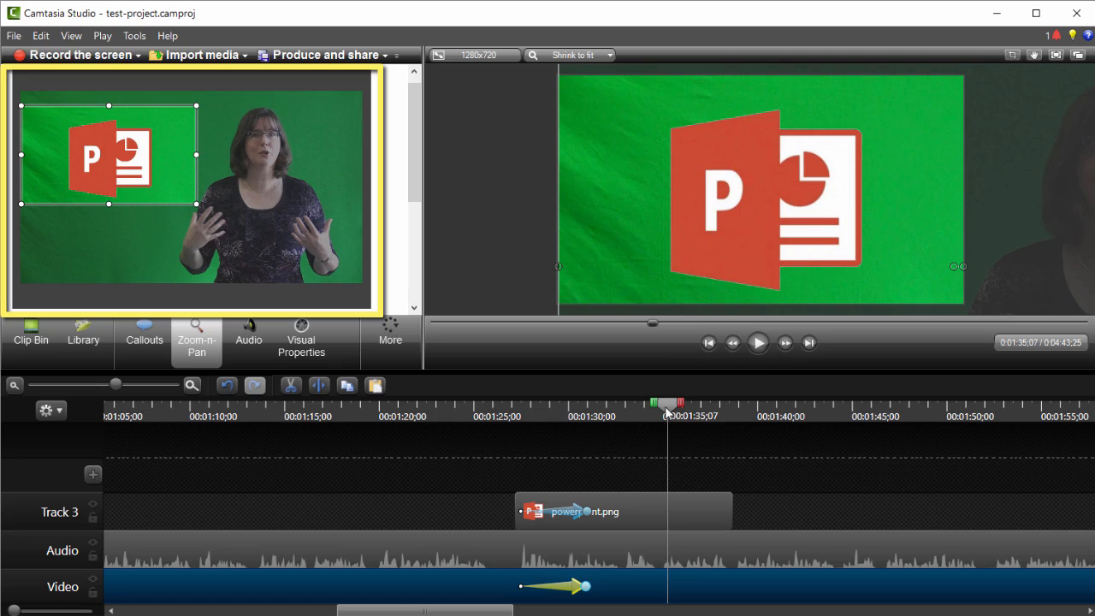
Add a zoom-out at 0:01:35;07 by enlarging the zoom frame back to the full picture
{"action": "left_click", "coordinate": [633, 509]}
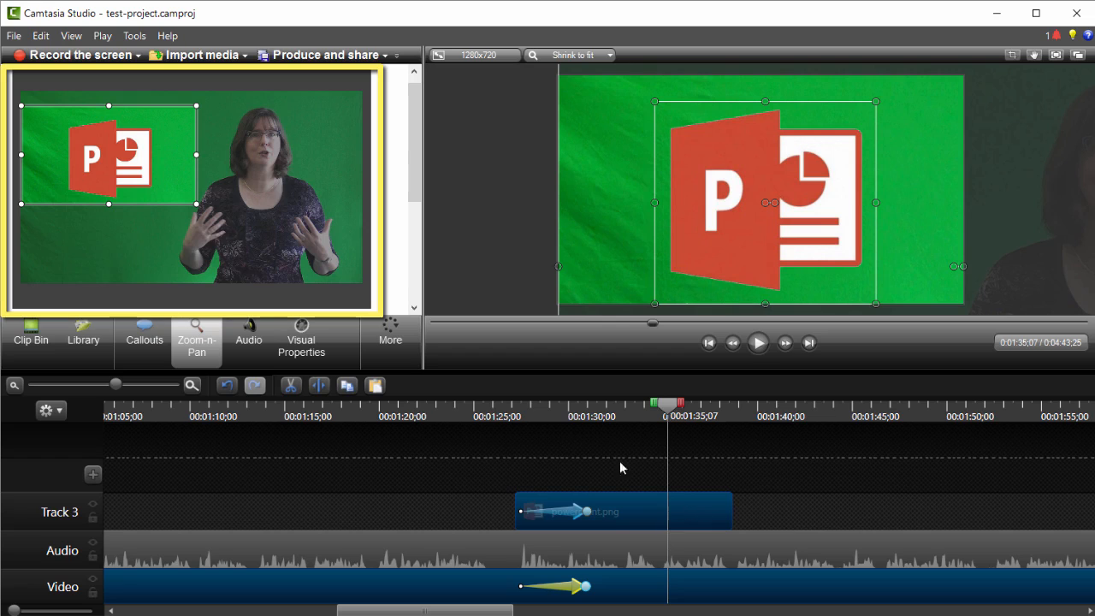
{"action": "left_click_drag", "start_coordinate": [195, 203], "coordinate": [335, 270]}
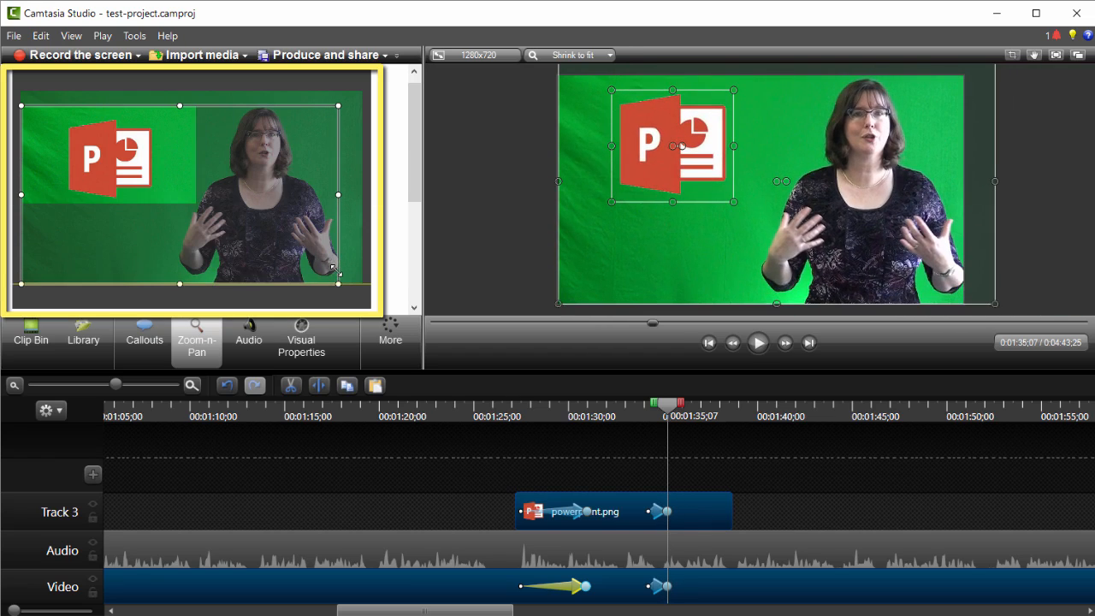
{"action": "left_click_drag", "start_coordinate": [339, 105], "coordinate": [363, 86]}
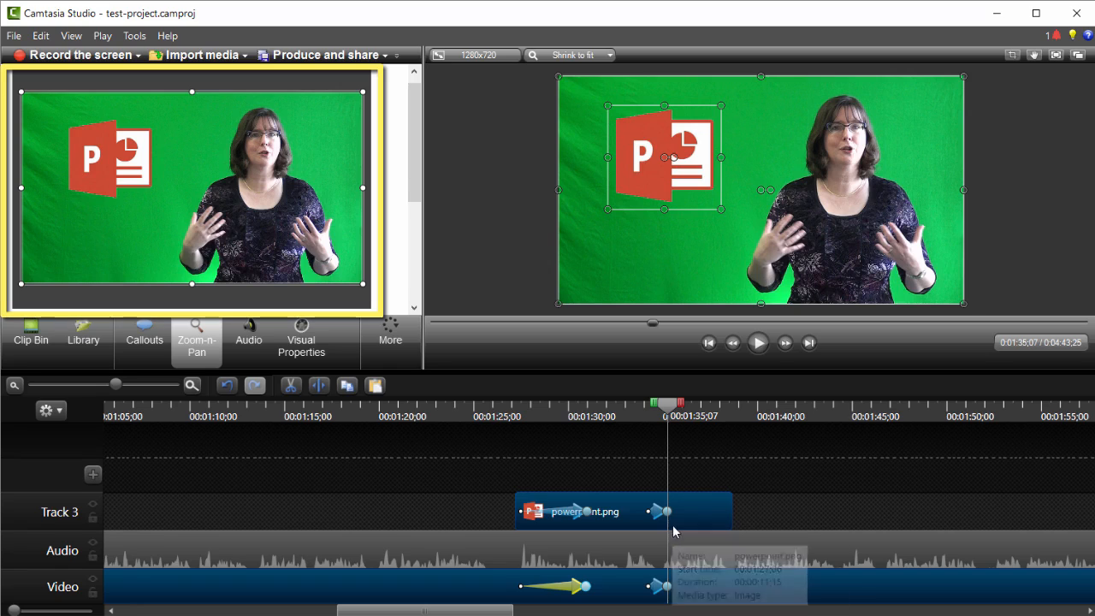
{"action": "left_click_drag", "start_coordinate": [667, 512], "coordinate": [716, 511]}
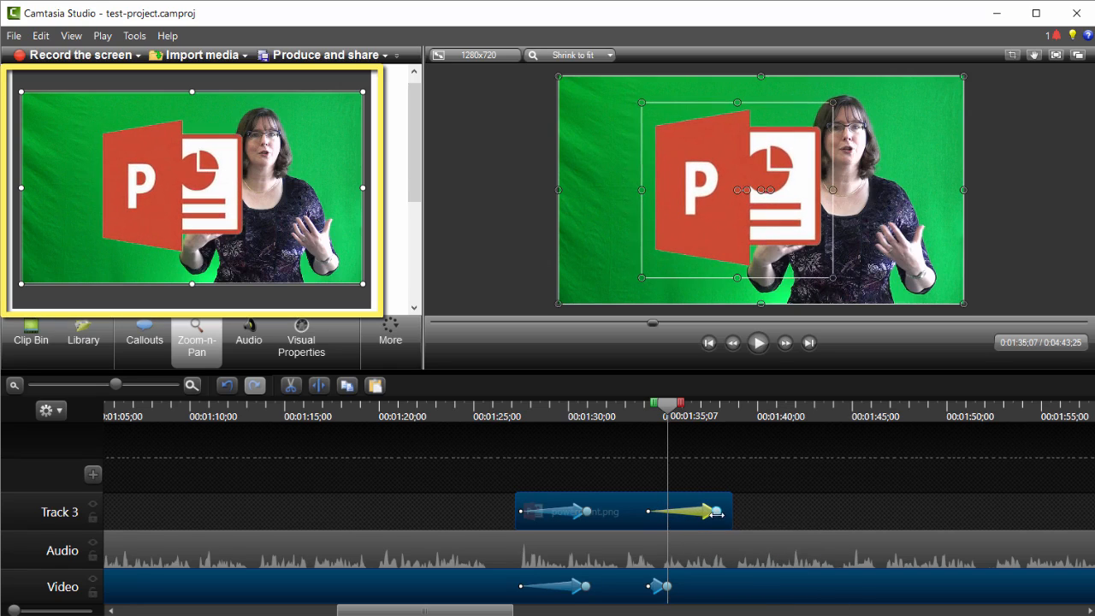
{"action": "left_click_drag", "start_coordinate": [668, 586], "coordinate": [715, 587]}
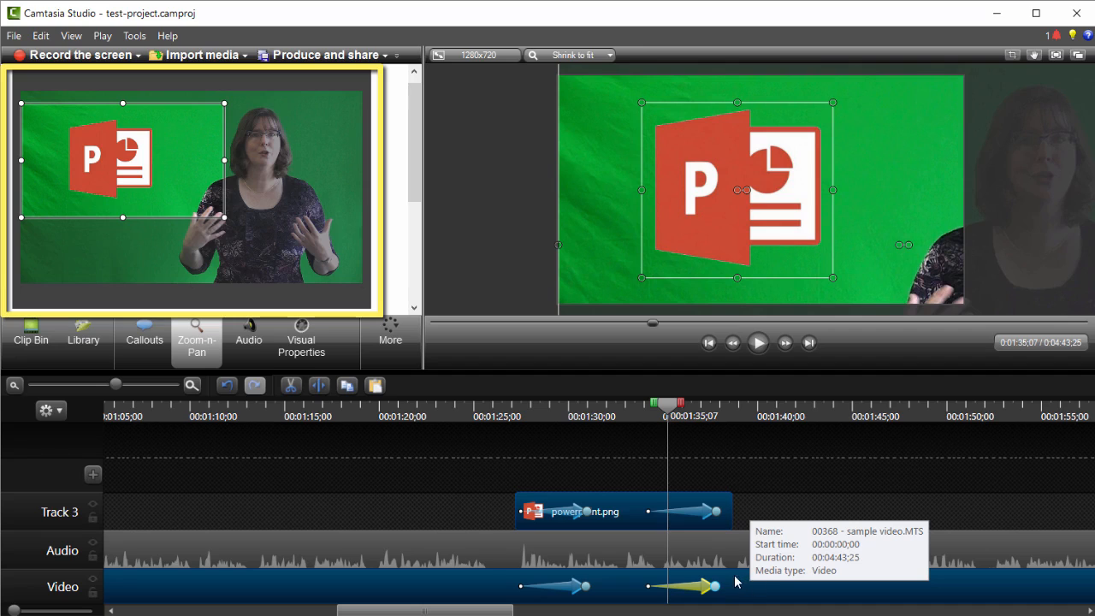
{"action": "key", "text": "ctrl+z"}
{"action": "key", "text": "ctrl+z"}
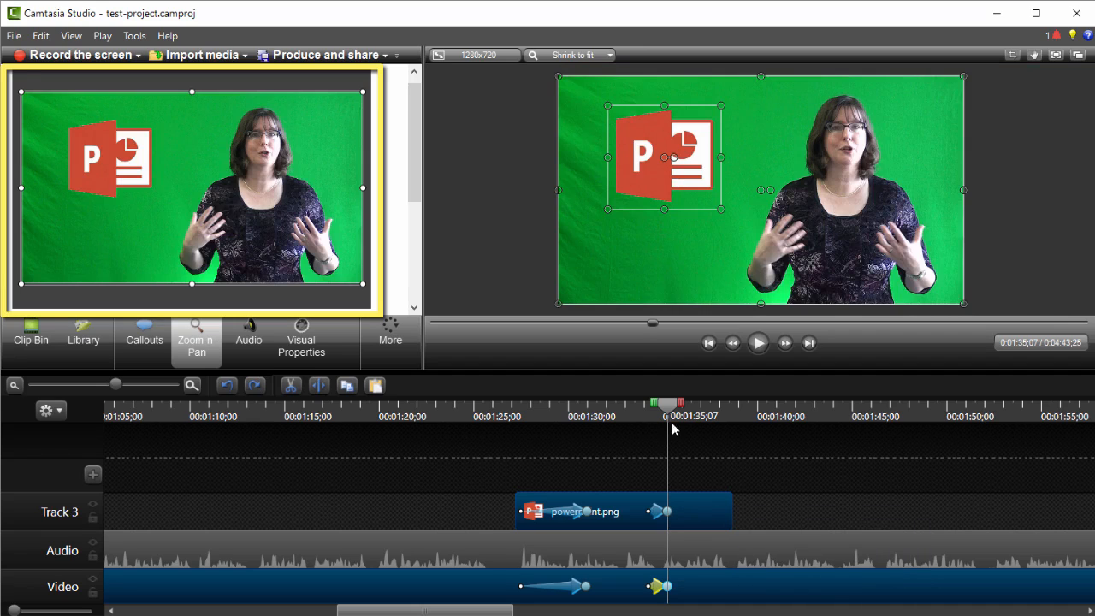
Play back the zoom-out from 0:01:33;16 to check its speed
{"action": "left_click_drag", "start_coordinate": [669, 407], "coordinate": [637, 425]}
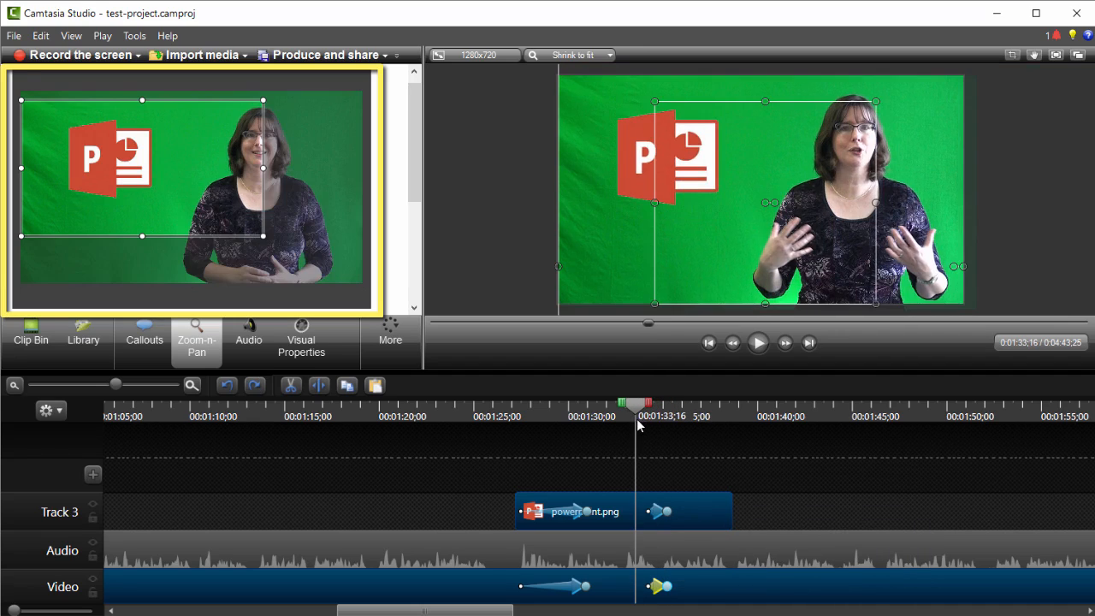
{"action": "left_click", "coordinate": [758, 344]}
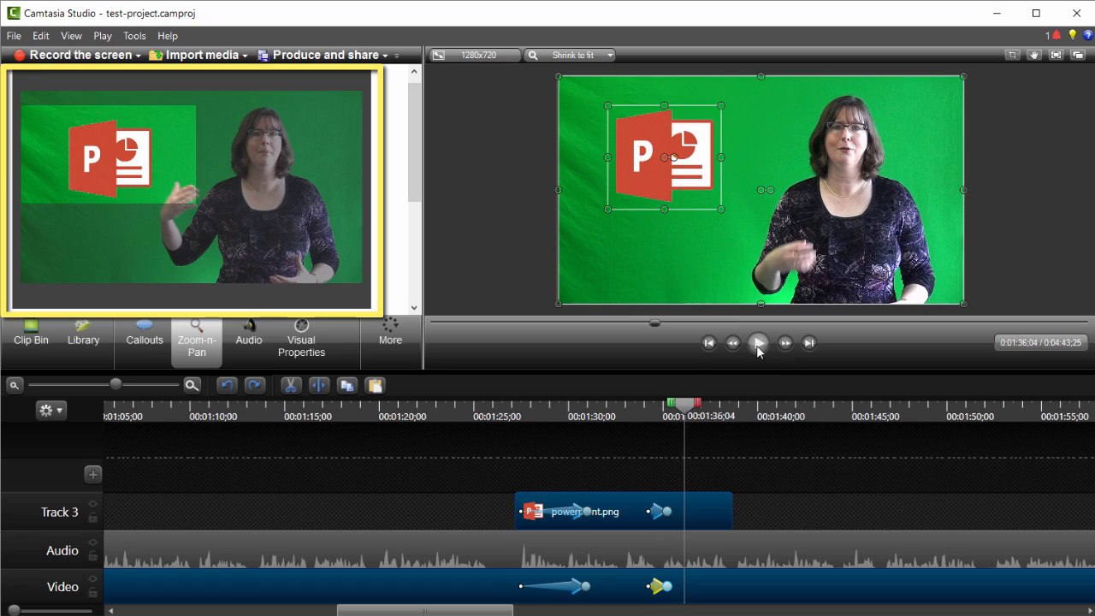
{"action": "left_click", "coordinate": [758, 345]}
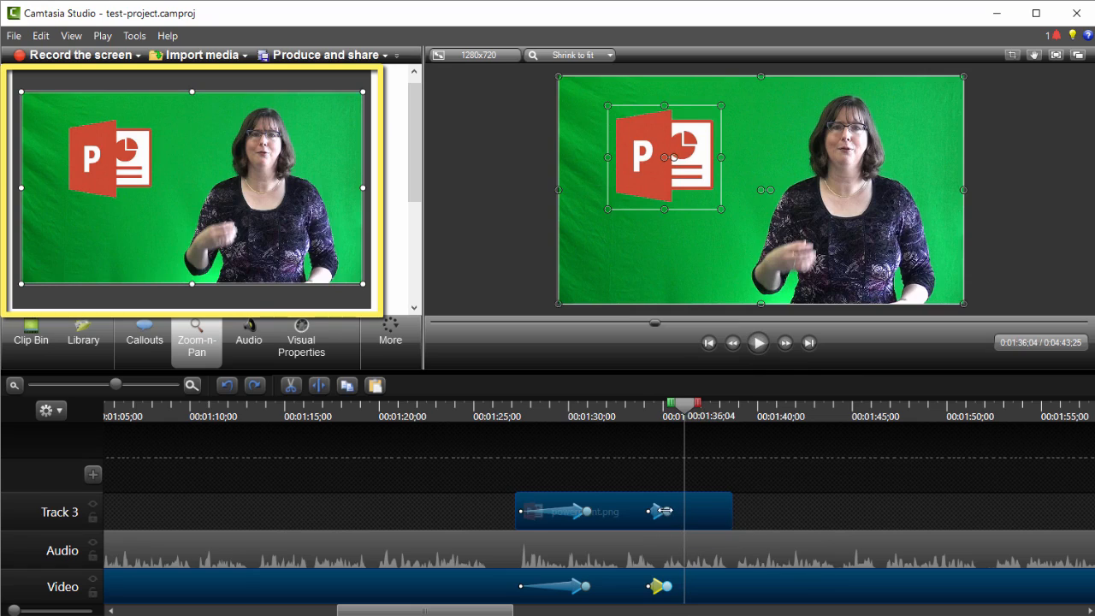
Lengthen the zoom-out animations on Track 3 and the Video track to end at about 0:01:37;18, and play them back
{"action": "left_click_drag", "start_coordinate": [663, 511], "coordinate": [691, 511]}
{"action": "left_click_drag", "start_coordinate": [705, 511], "coordinate": [711, 511]}
{"action": "left_click_drag", "start_coordinate": [668, 586], "coordinate": [711, 589]}
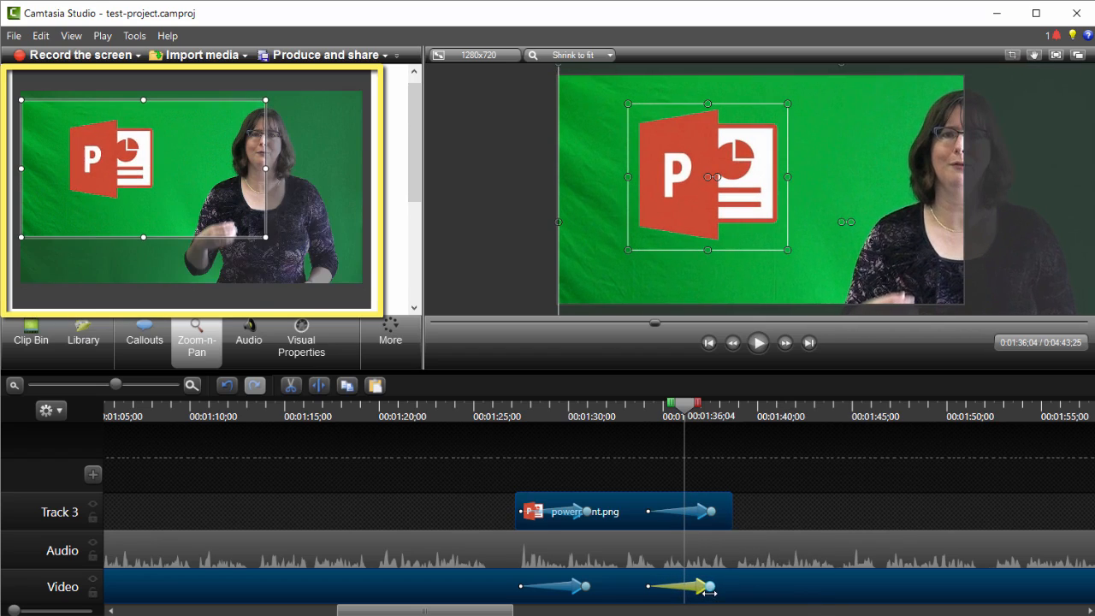
{"action": "left_click_drag", "start_coordinate": [684, 419], "coordinate": [637, 427]}
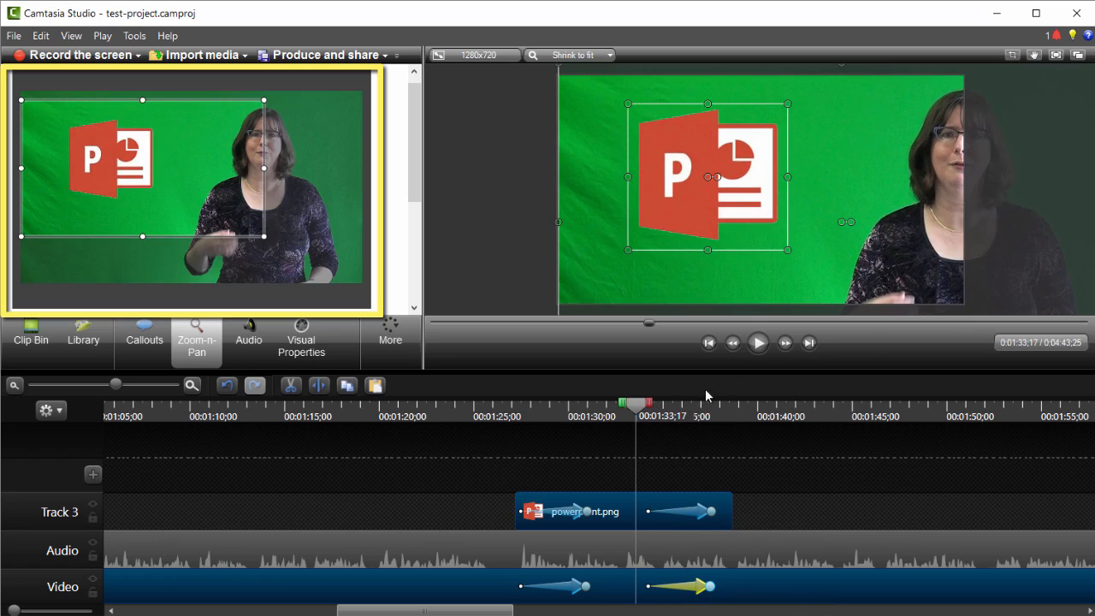
{"action": "left_click", "coordinate": [758, 343]}
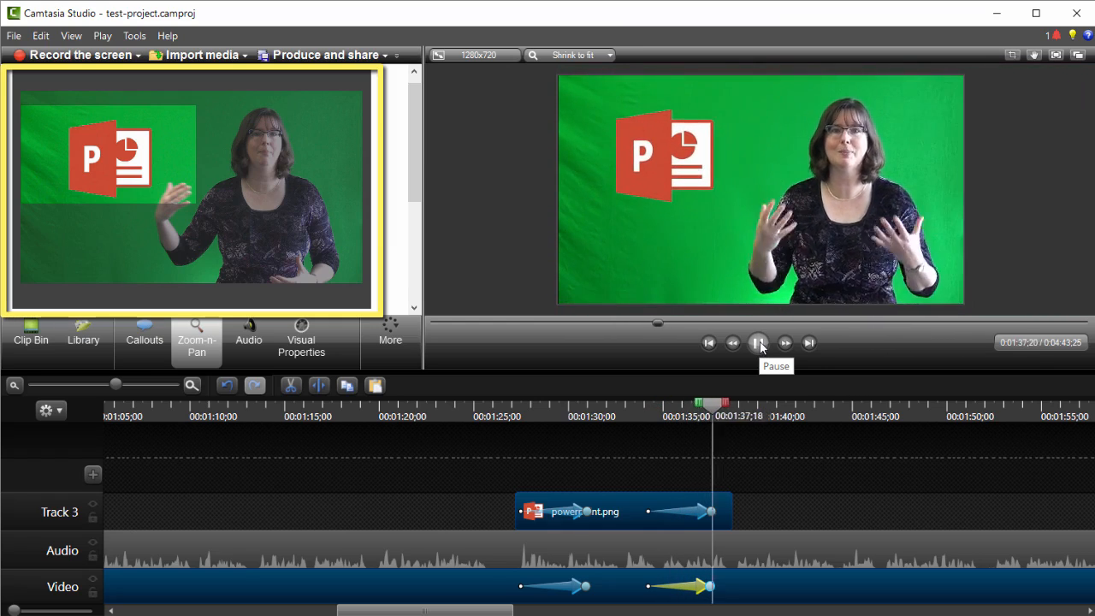
{"action": "left_click", "coordinate": [759, 344]}
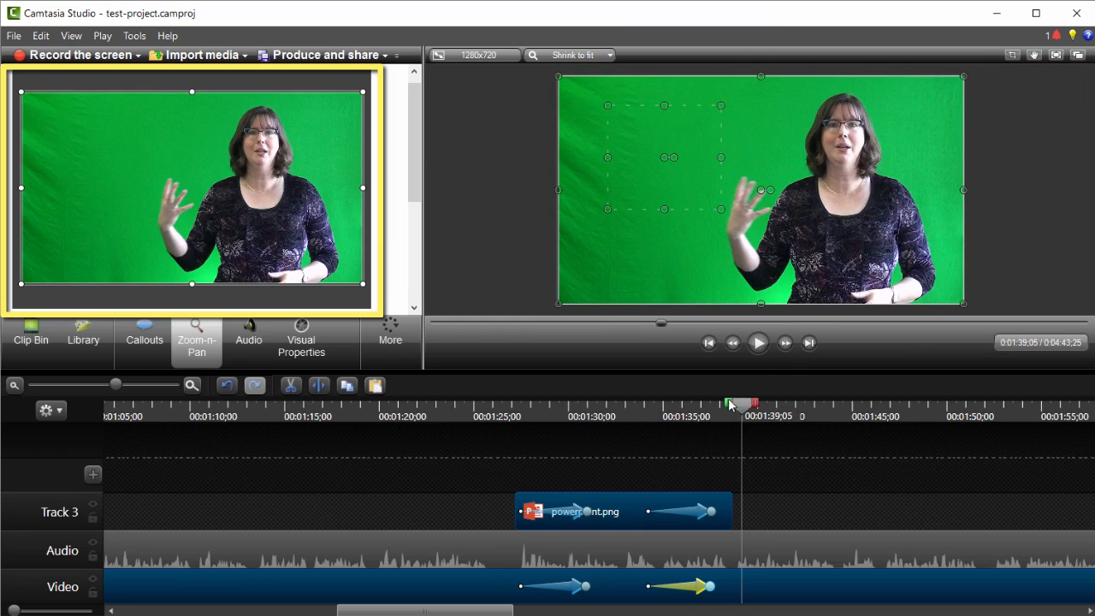
Scrub through the powerpoint.png clip from its start to near its end to review both zoom animations
{"action": "left_click", "coordinate": [467, 425]}
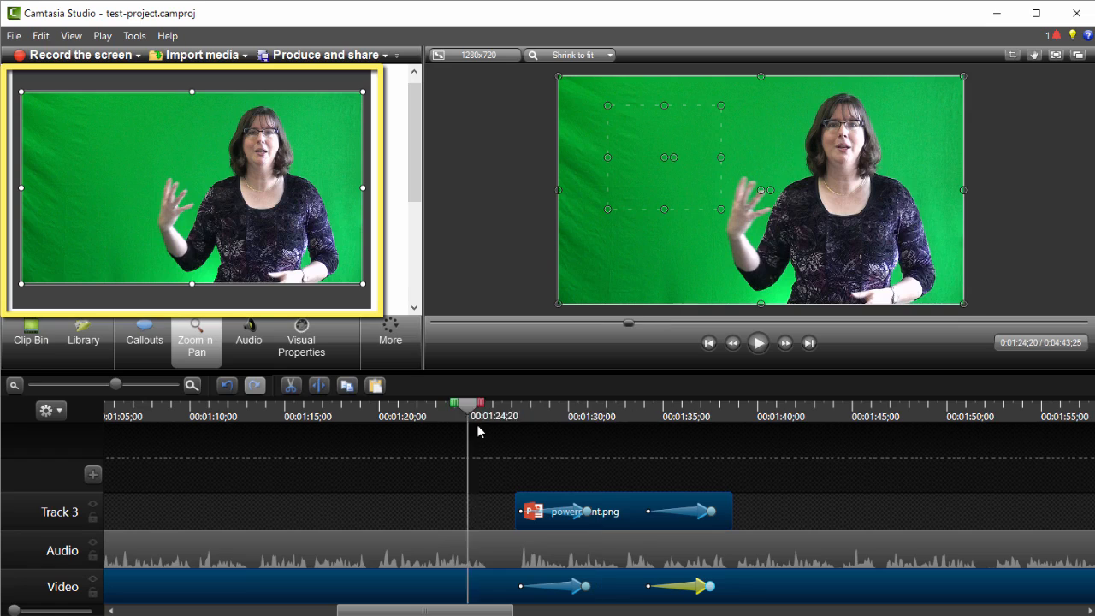
{"action": "left_click_drag", "start_coordinate": [477, 431], "coordinate": [515, 423]}
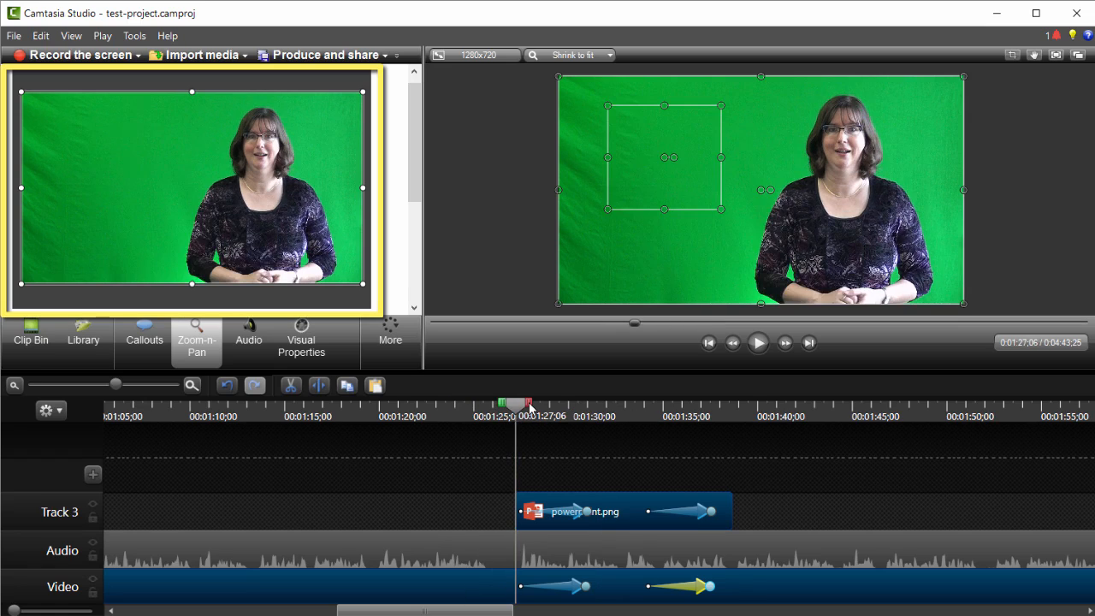
{"action": "left_click_drag", "start_coordinate": [517, 409], "coordinate": [728, 406]}
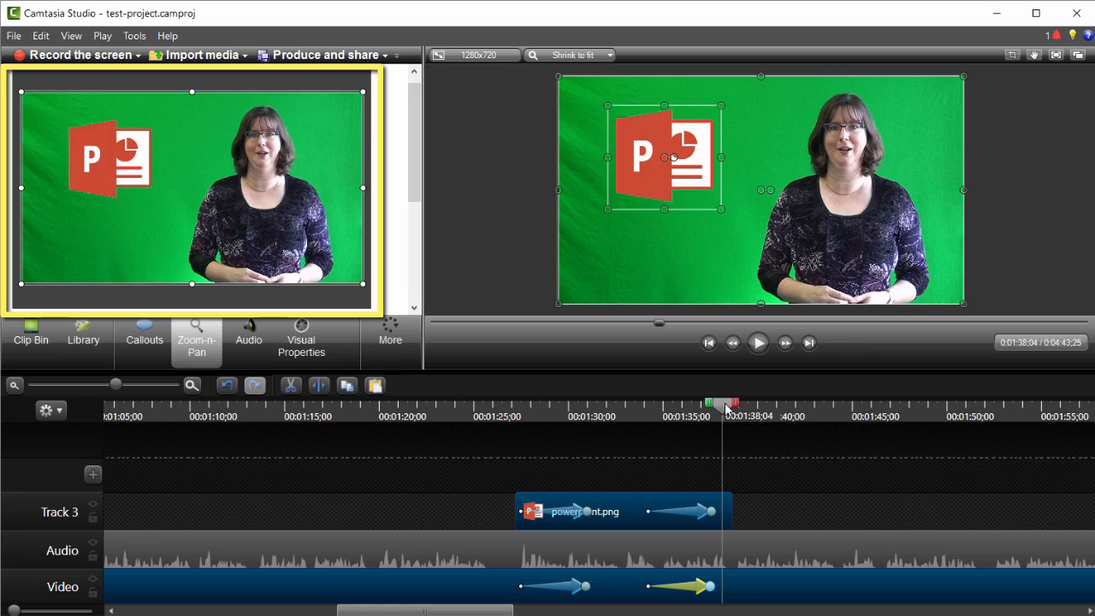